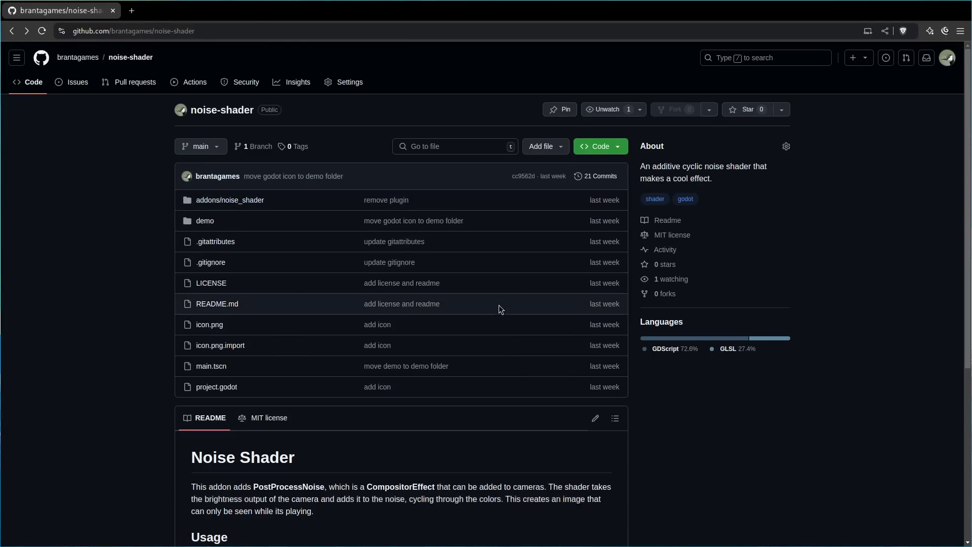
- View the noise-shader repository's Code download options on GitHub, then switch to the Godot editor
left_click(617, 147)
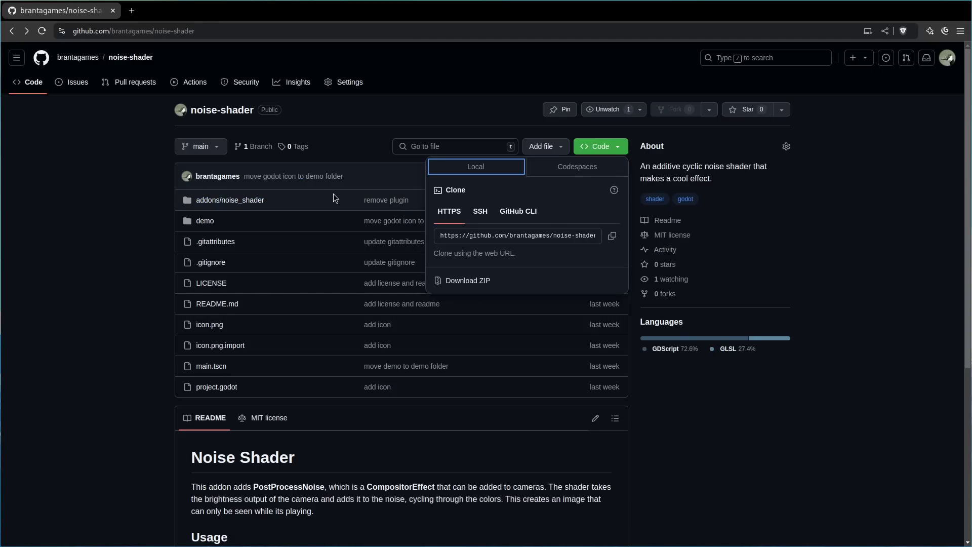
key("alt+Tab")
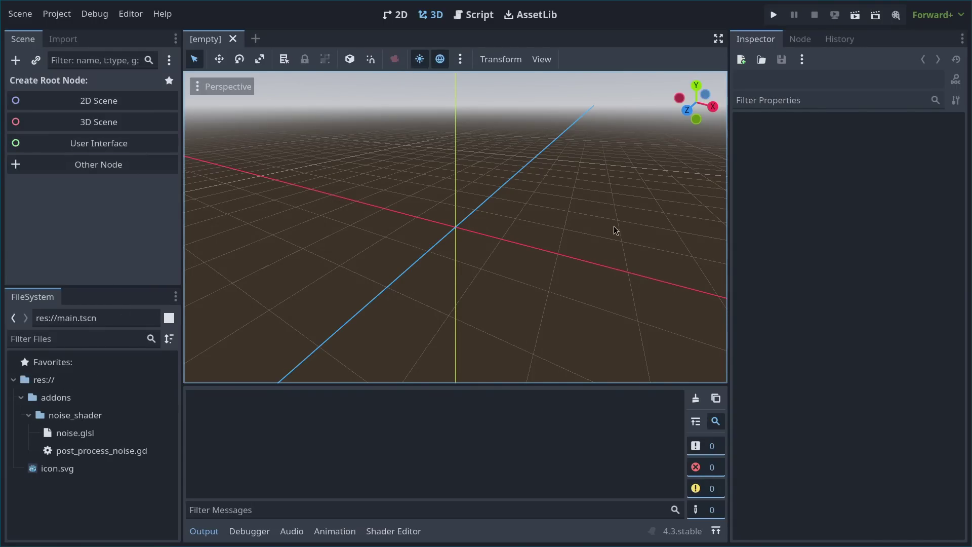
- Leave the renderer unchanged, create a 3D root named Main, and save it as main.tscn
left_click(934, 14)
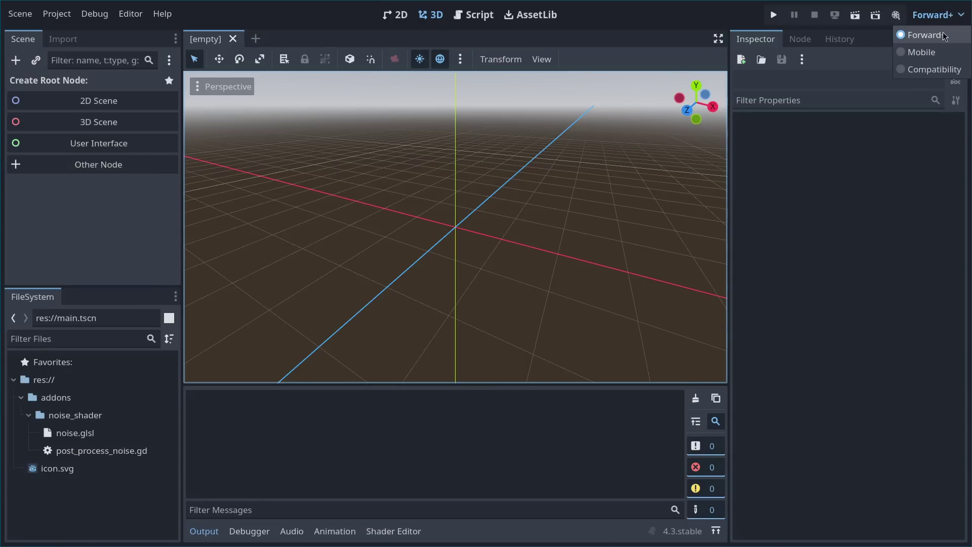
left_click(891, 142)
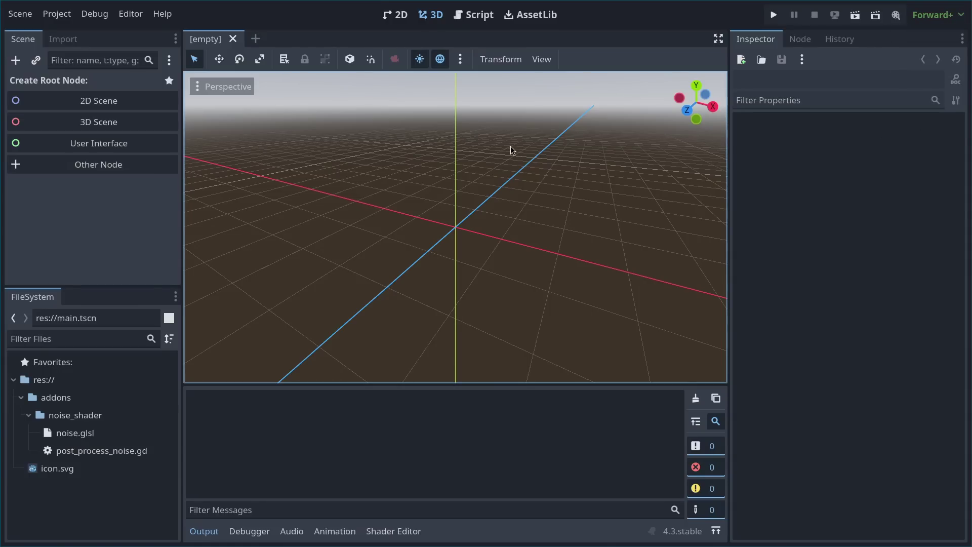
left_click(117, 123)
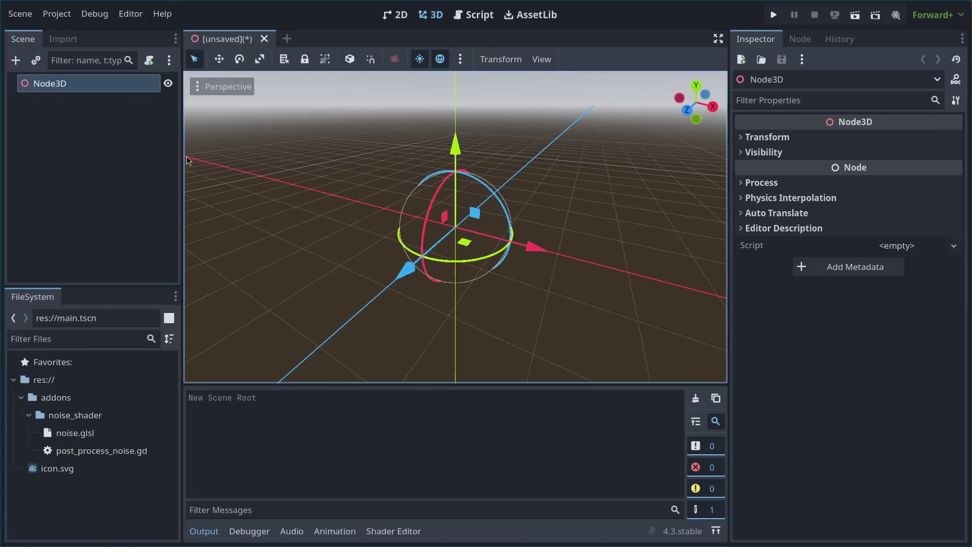
double_click(74, 92)
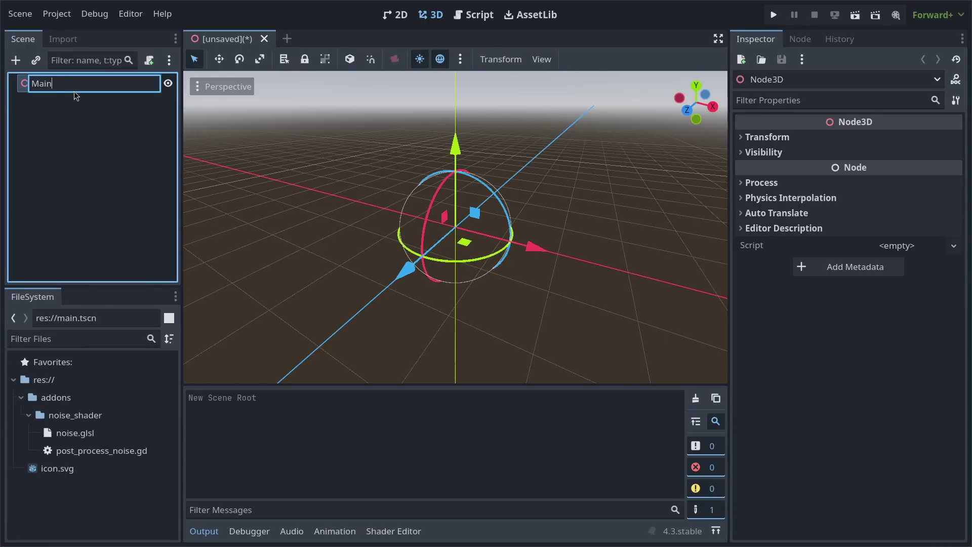
key("Return")
key("ctrl+s")
left_click(588, 480)
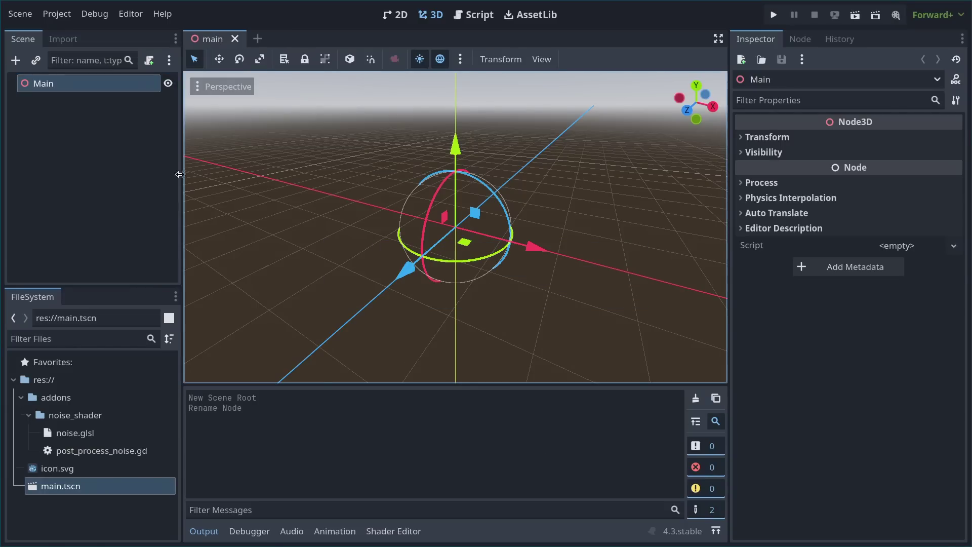
- Add a Camera3D as a child of Main
right_click(74, 89)
left_click(93, 93)
type("came")
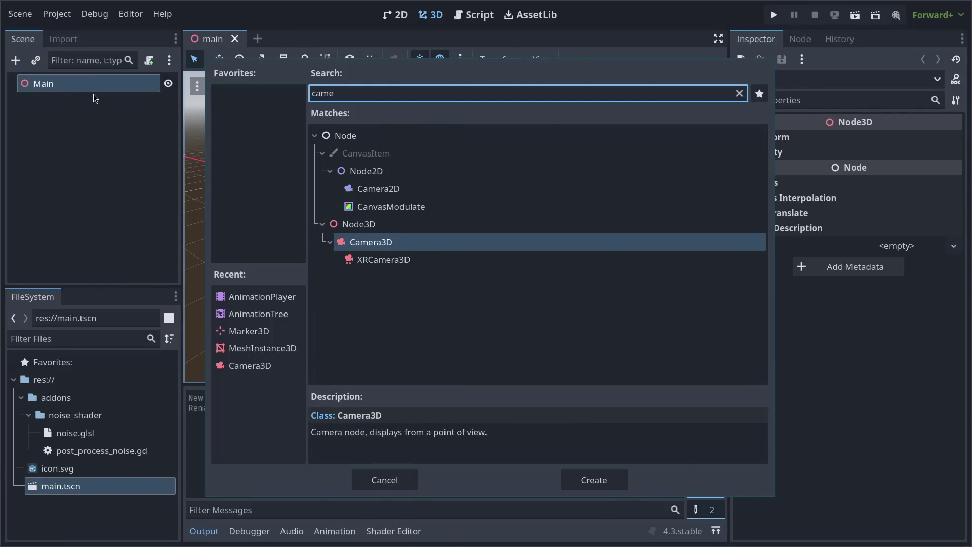
key("Return")
- Add a MeshInstance3D under Main and give it a New BoxMesh
right_click(54, 84)
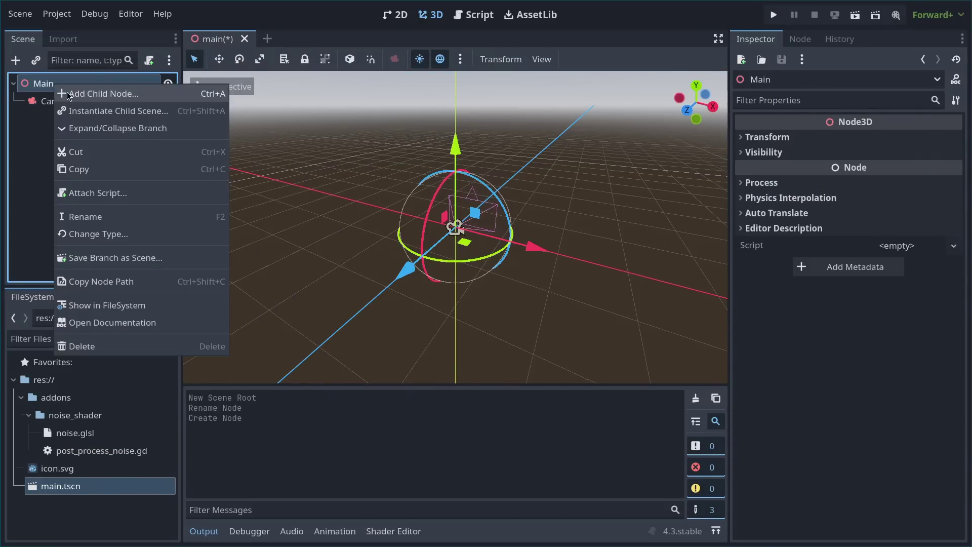
left_click(84, 96)
type("mesh")
key("Return")
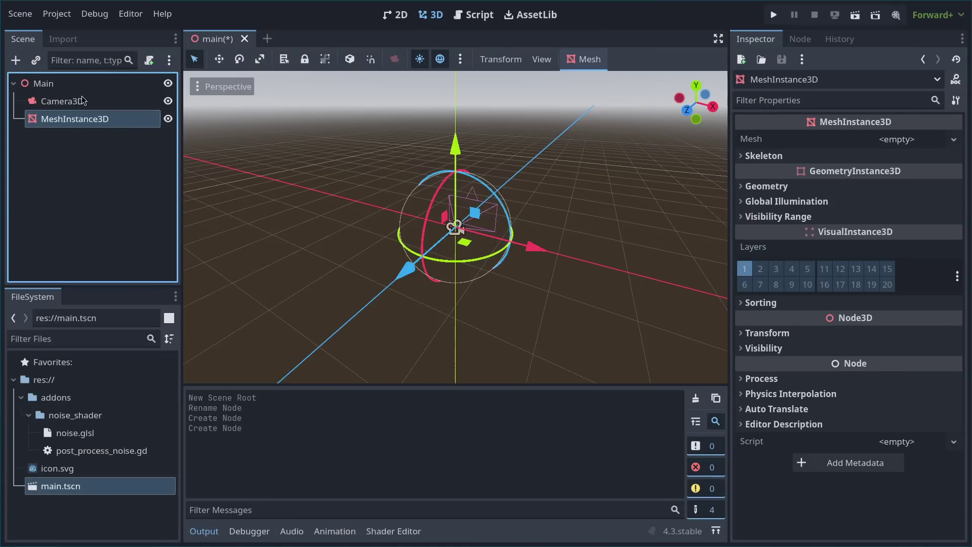
left_click(900, 142)
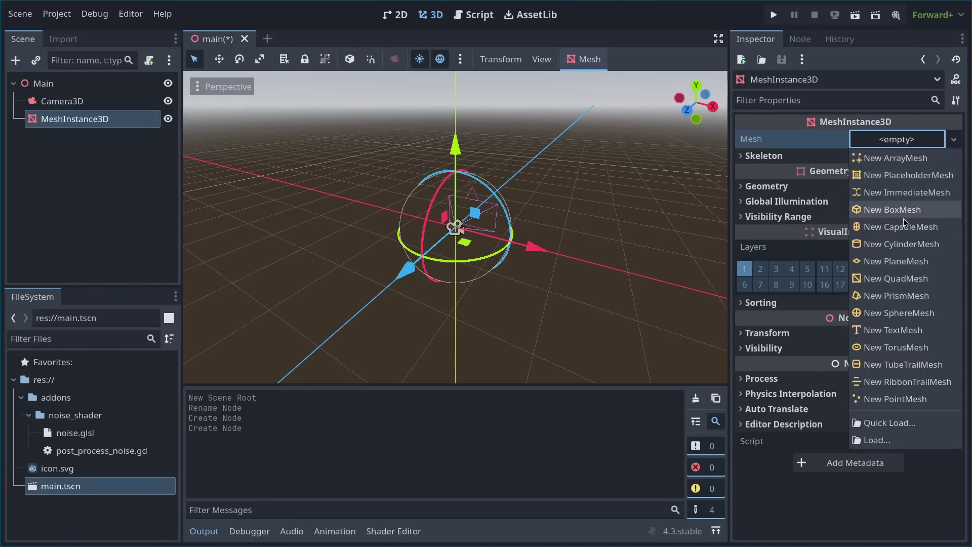
left_click(896, 209)
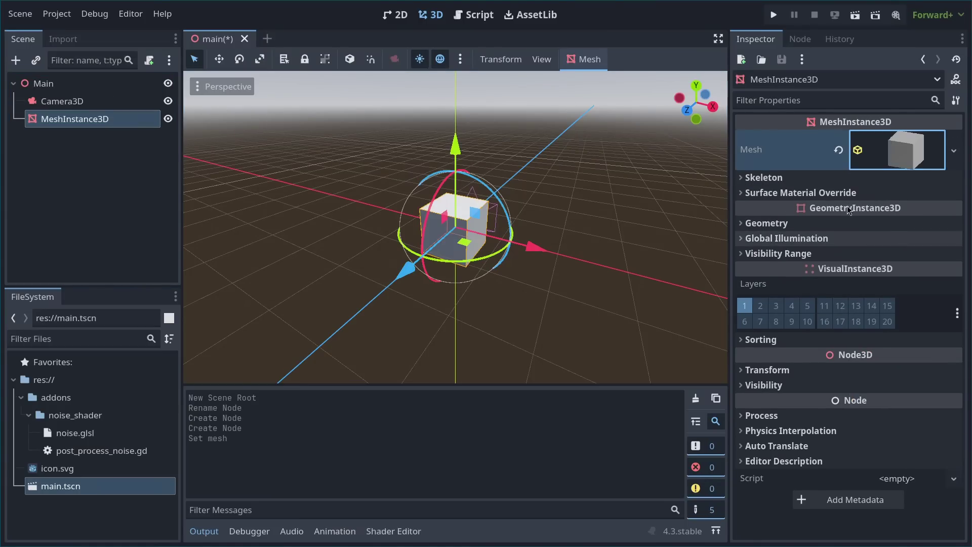
- Move the camera up and left so it frames the cube, checking through its preview
middle_click_drag(582, 213, 228, 151)
left_click(98, 107)
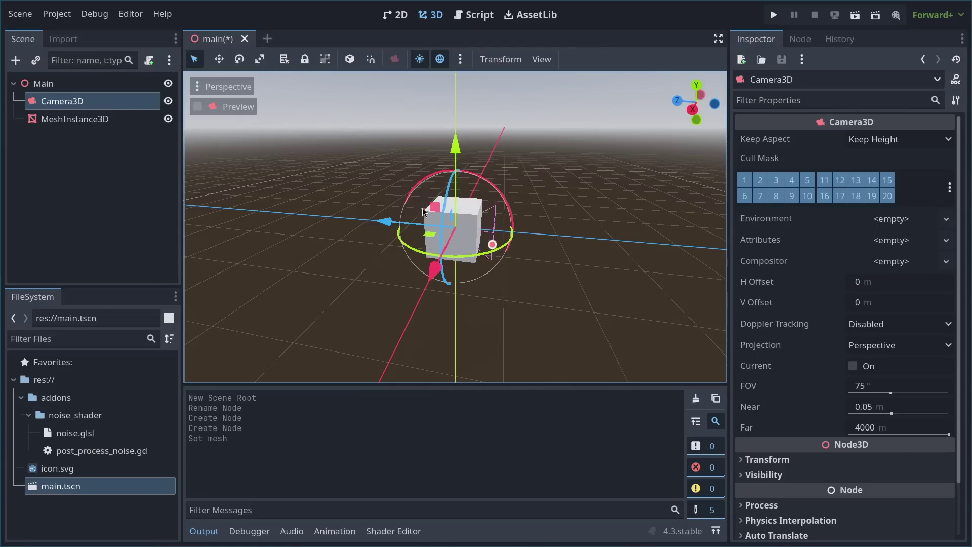
left_click_drag(453, 226, 363, 143)
left_click(198, 107)
left_click(197, 107)
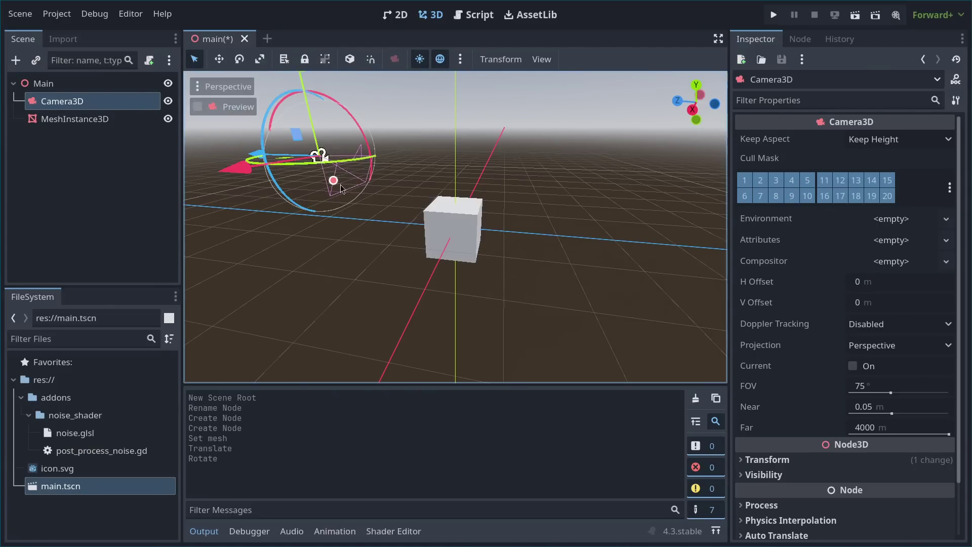
- Give the camera a new Environment with a Custom Color background
key("ctrl+s")
left_click(905, 219)
left_click(906, 235)
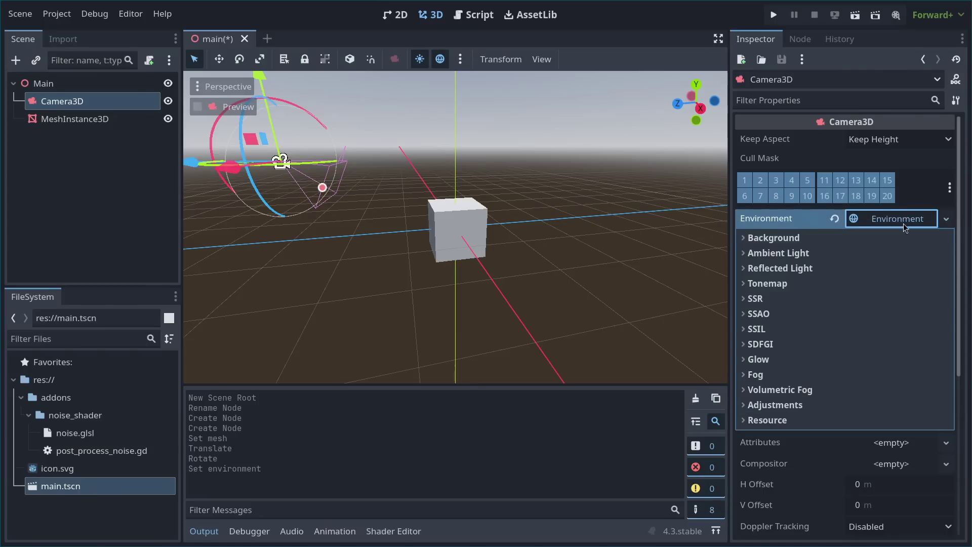
left_click(790, 237)
left_click(868, 255)
left_click(891, 288)
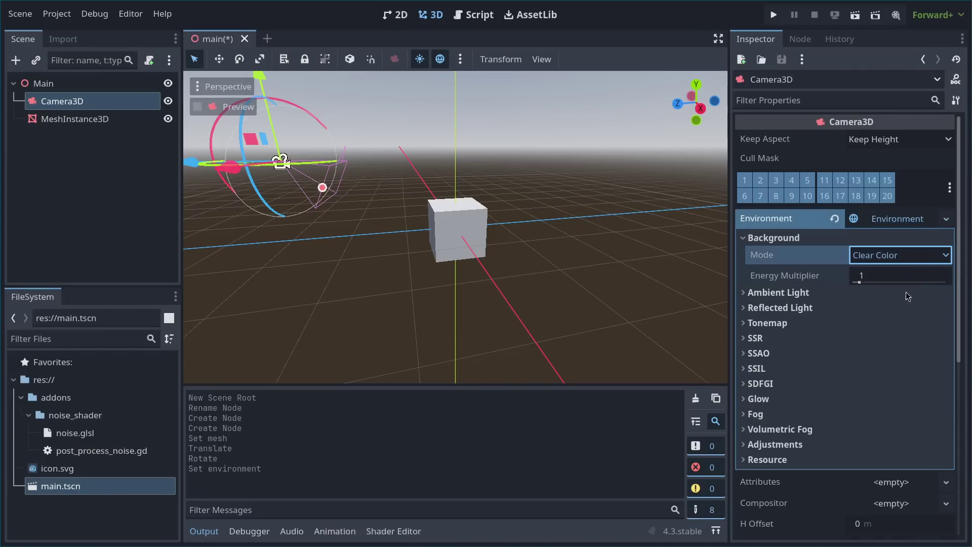
left_click(774, 237)
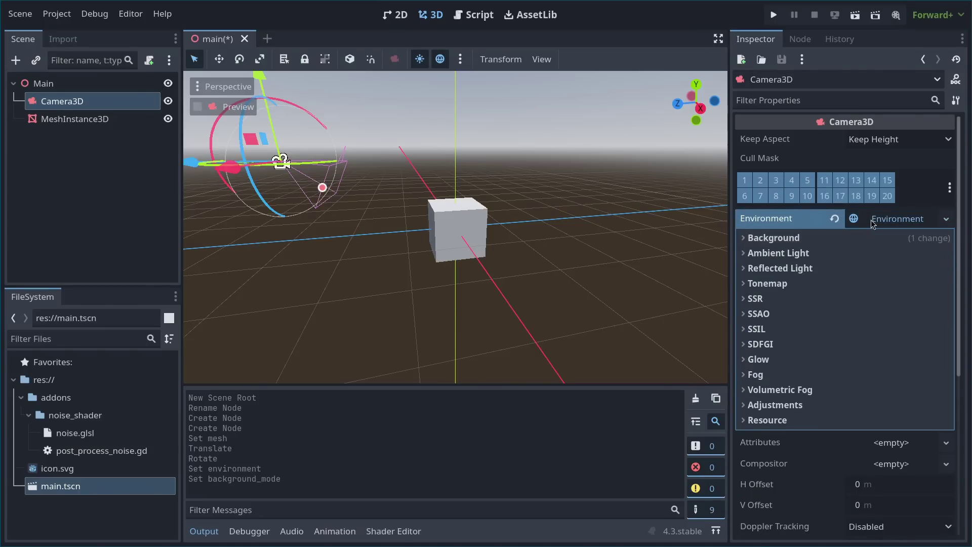
left_click(894, 218)
- Give the camera a new Compositor with a New PostProcessNoise compositor effect
left_click(898, 261)
left_click(911, 274)
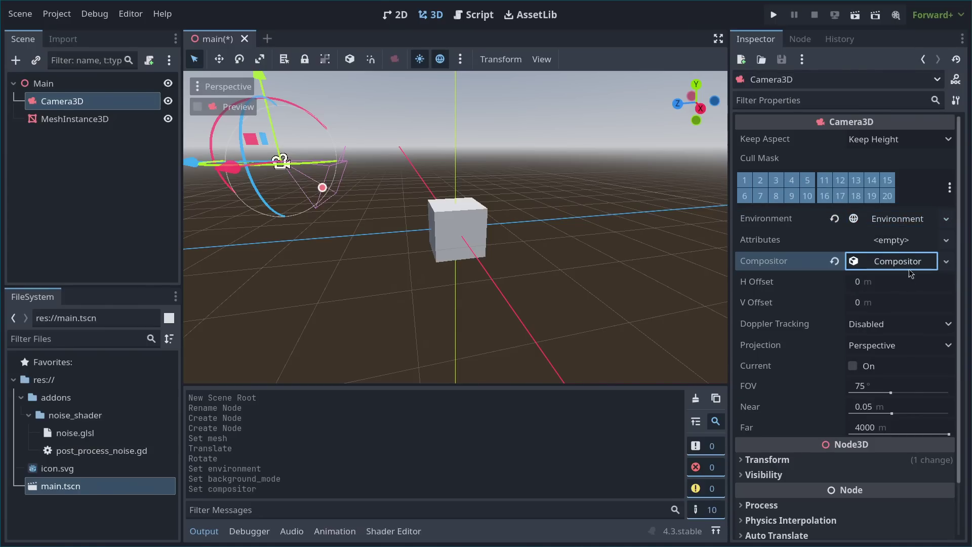
left_click(906, 263)
left_click(889, 282)
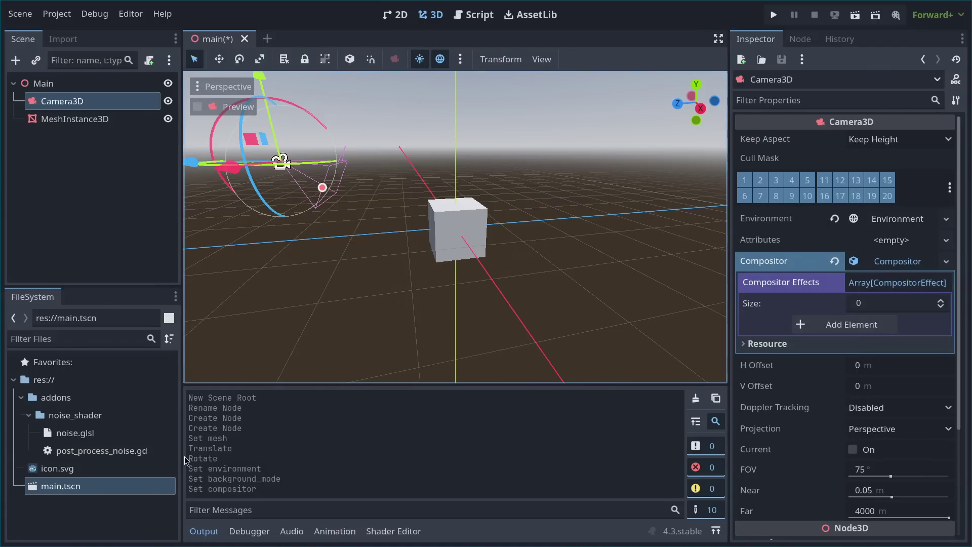
left_click(849, 326)
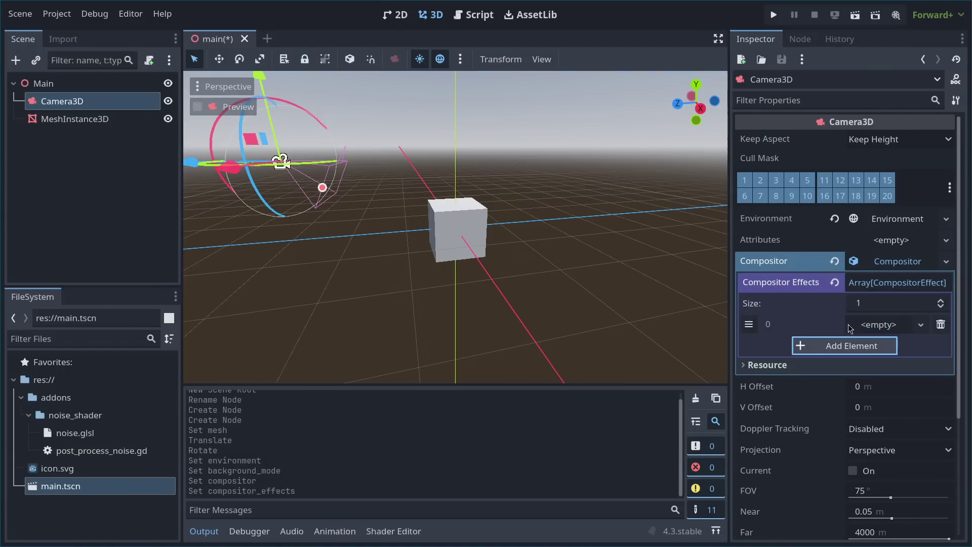
left_click(879, 325)
left_click(875, 341)
- Set the noise effect's Speed parameter to 0.05 and save the scene
left_click(878, 324)
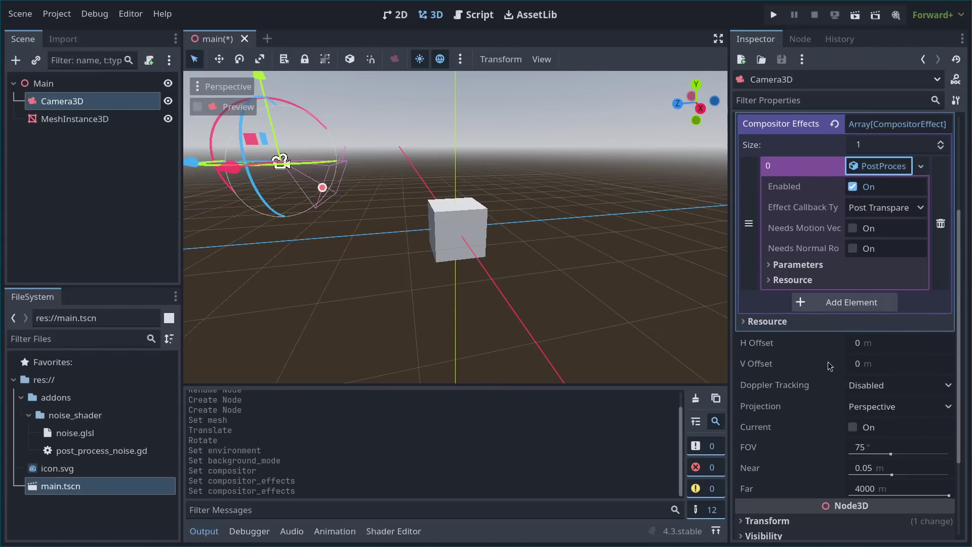
left_click(812, 265)
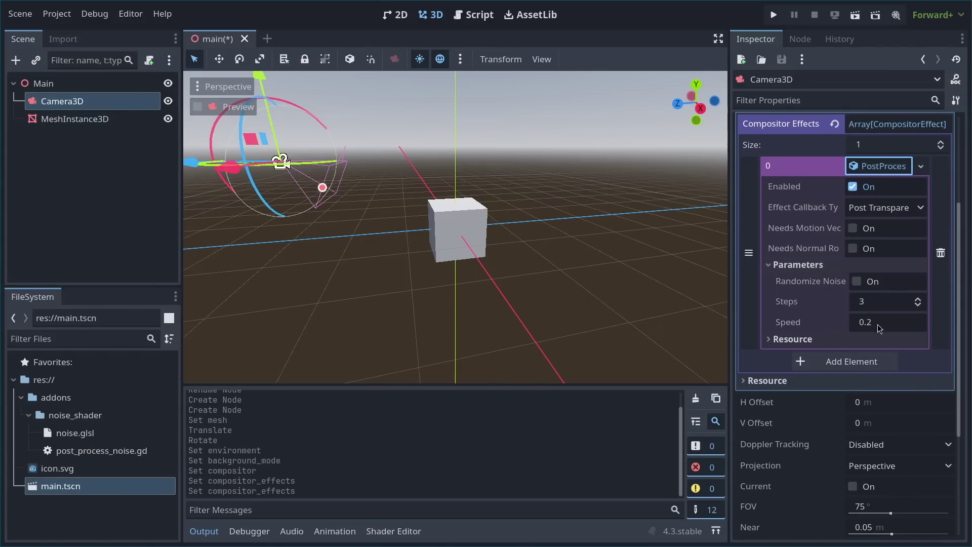
left_click(901, 322)
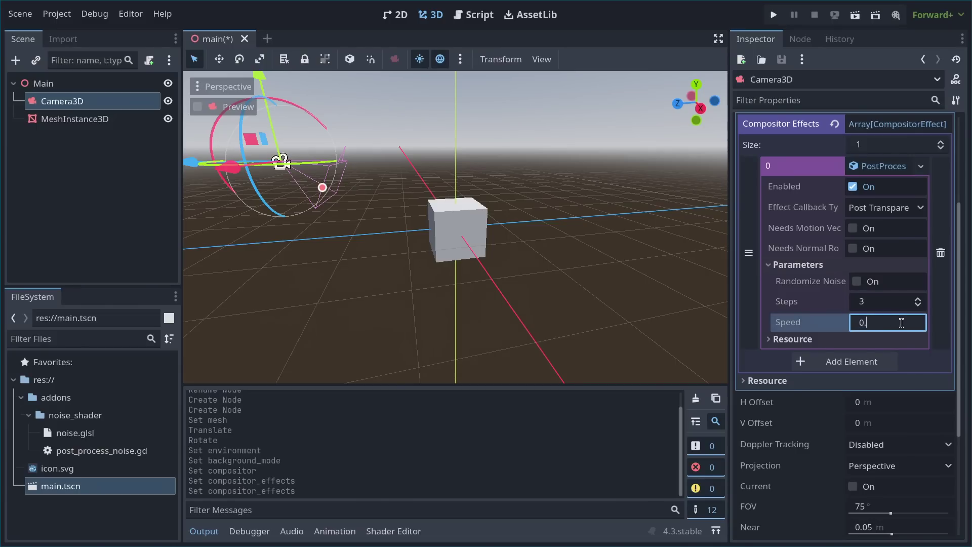
key("Return")
key("ctrl+s")
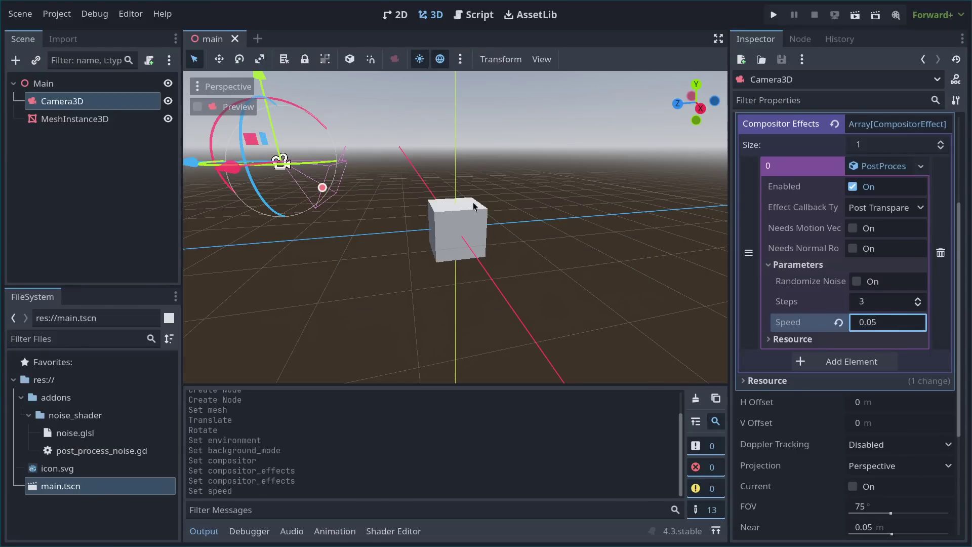
left_click(471, 212)
- Give the cube's BoxMesh a new Unshaded StandardMaterial3D and enable Randomize Noise on the camera effect
left_click(899, 150)
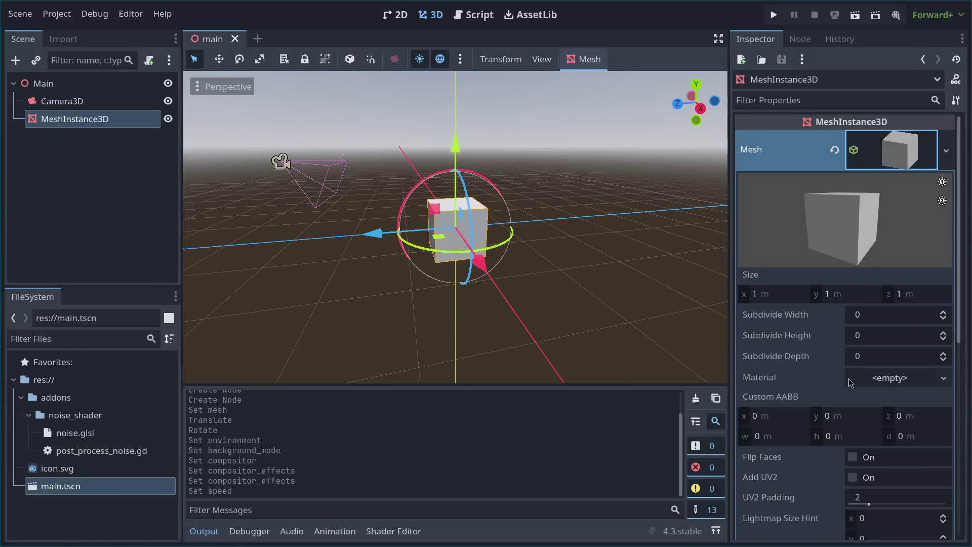
left_click(879, 383)
left_click(886, 395)
left_click(880, 386)
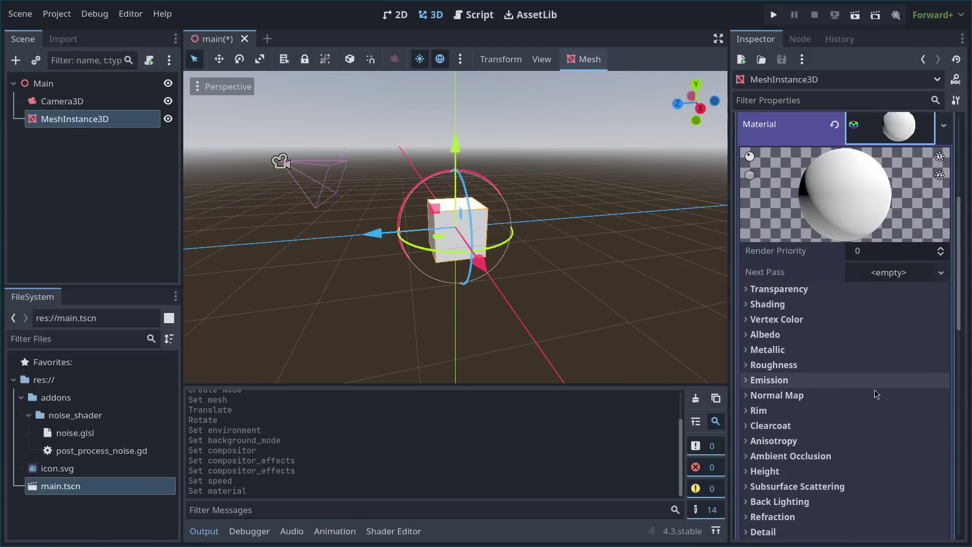
scroll(810, 329, "down", 2)
left_click(768, 197)
left_click(889, 215)
left_click(880, 236)
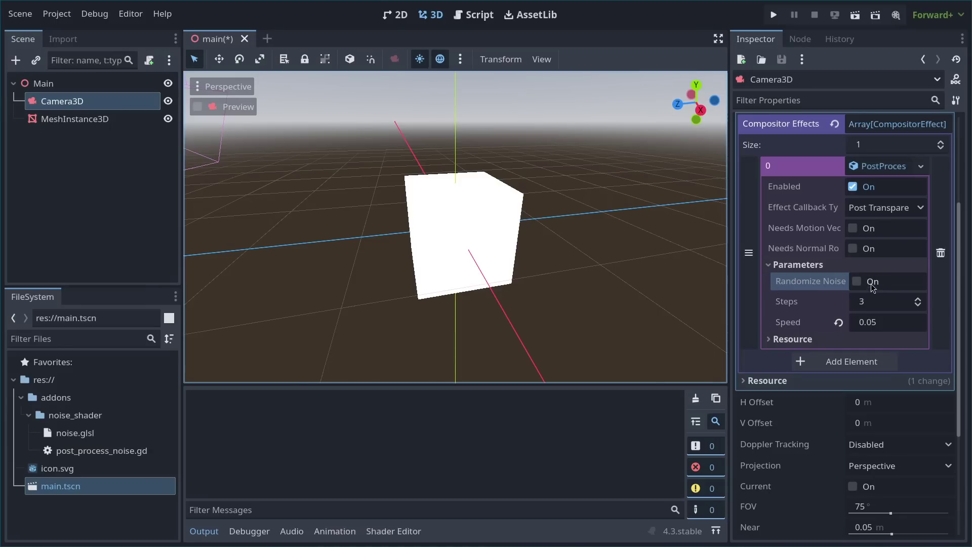
left_click(857, 281)
scroll(581, 232, "down", 5)
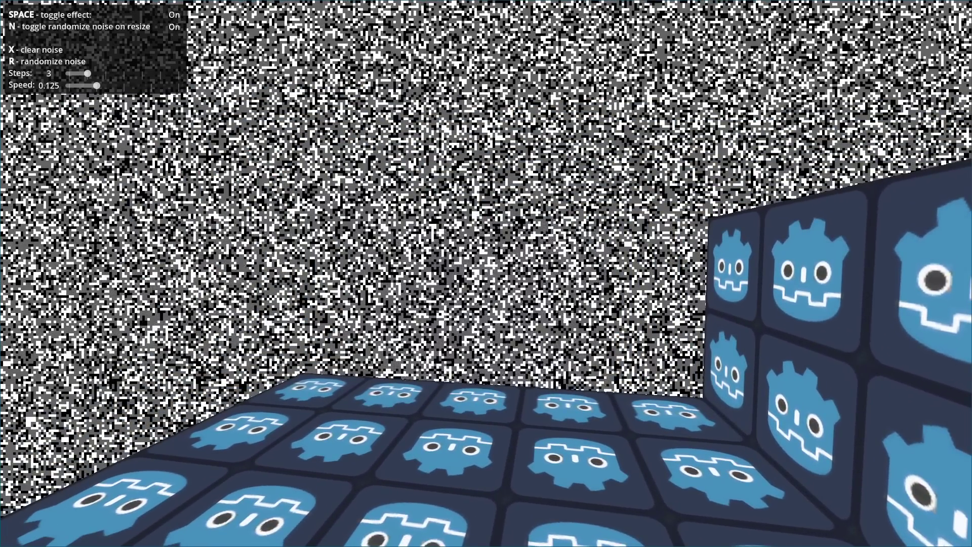
- Close the demo and inspect the Regular group's first CSGBox3D render layers
key("Escape")
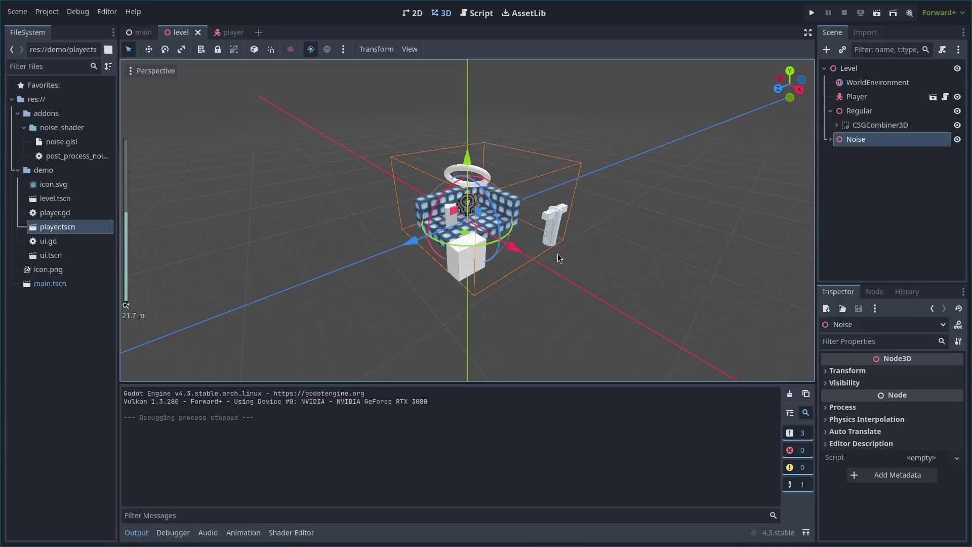
left_click(830, 110)
left_click(831, 111)
left_click(836, 125)
left_click(875, 139)
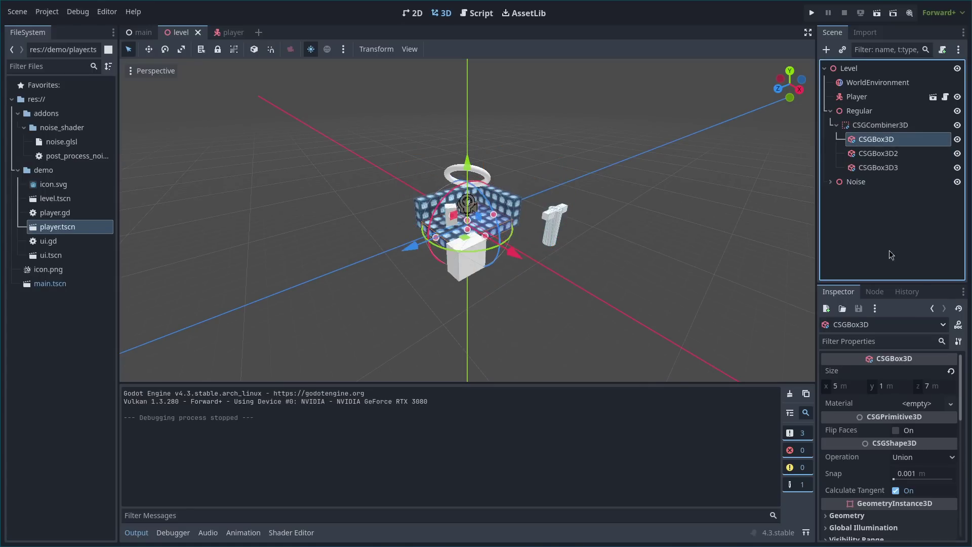
scroll(891, 420, "down", 5)
left_click(954, 379)
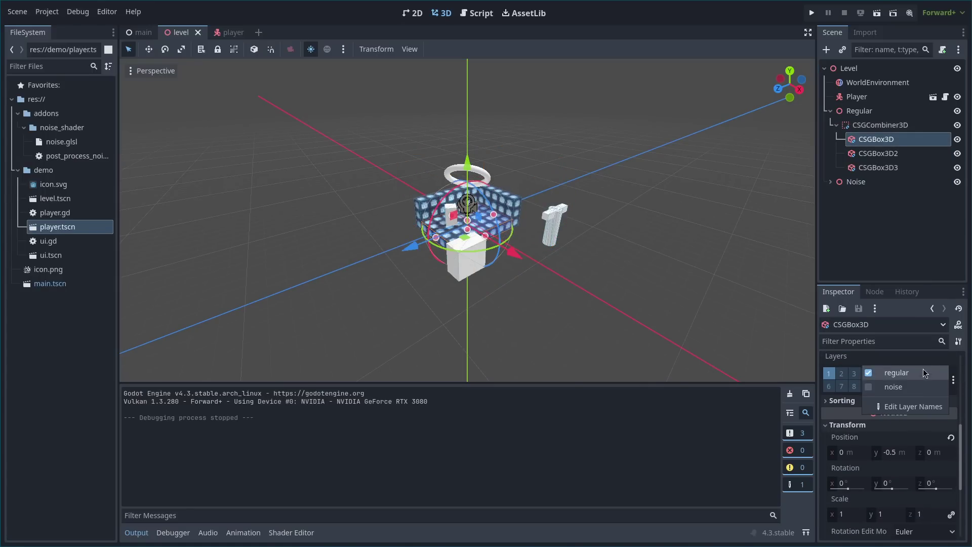
left_click(882, 217)
- Inspect the Noise group's first CSGBox3D render layers, then switch to player.tscn
left_click(830, 182)
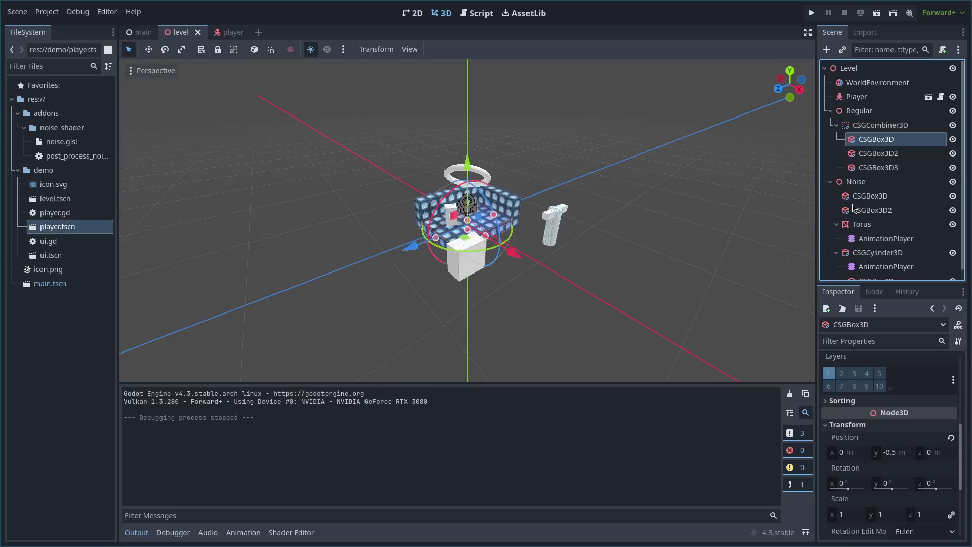
left_click(870, 195)
scroll(901, 411, "down", 5)
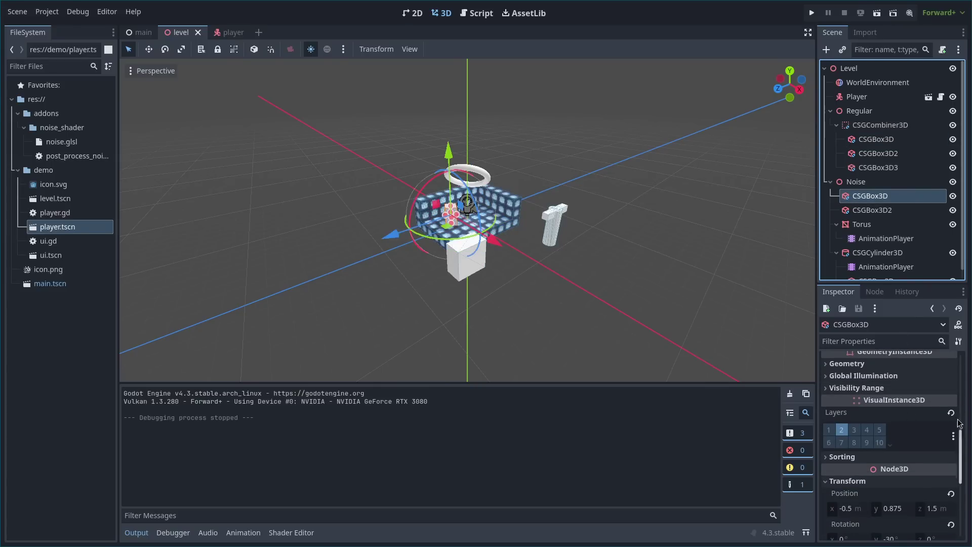
left_click(953, 436)
left_click(634, 236)
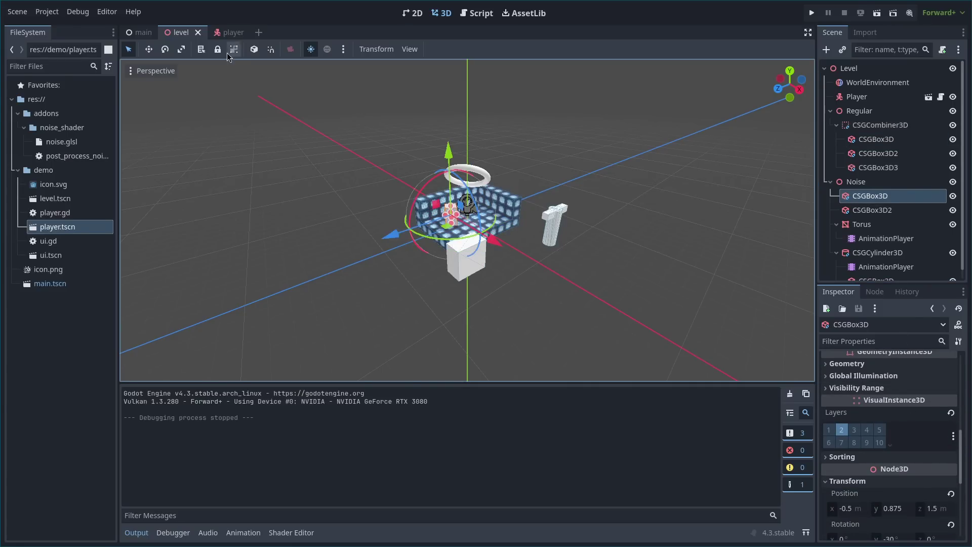
left_click(229, 32)
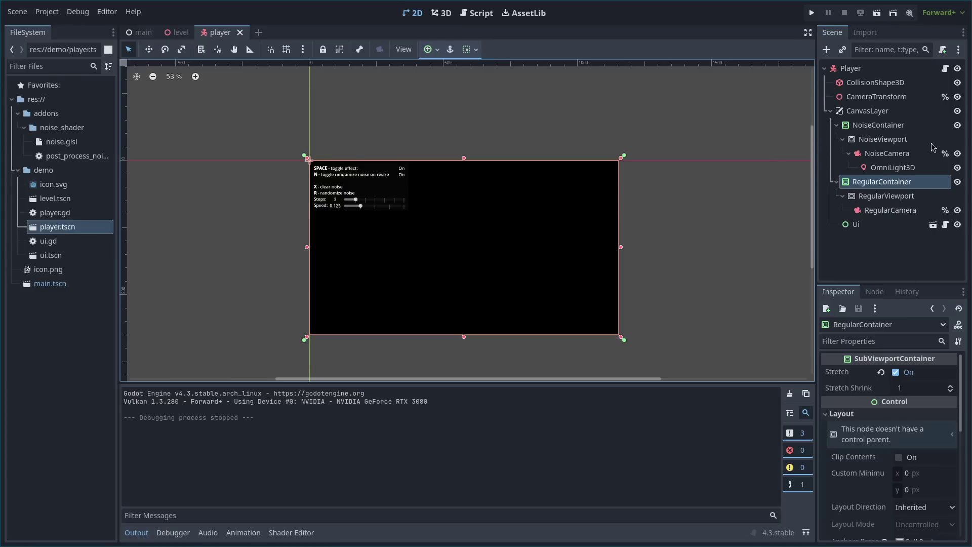
- Lower NoiseContainer's Stretch Shrink from 5 and run the demo with F5
left_click(890, 125)
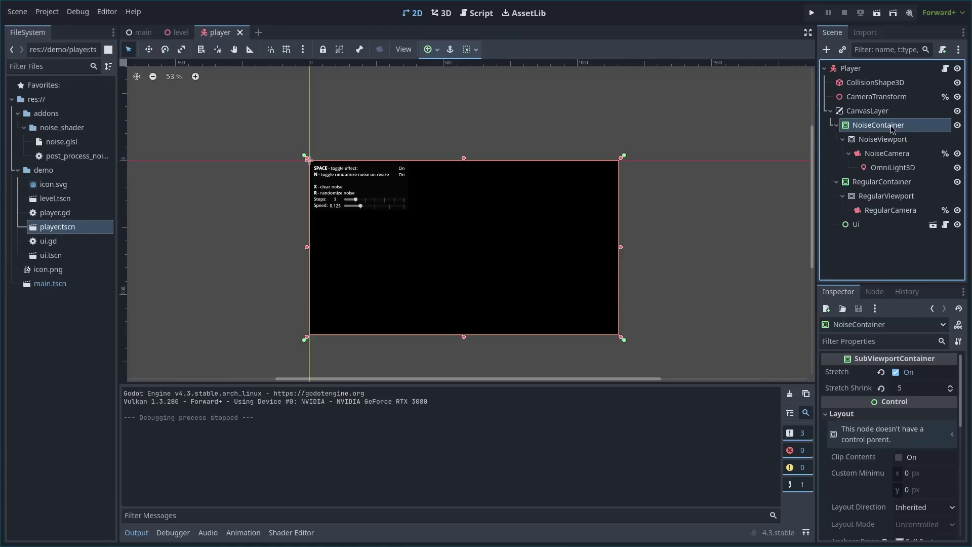
left_click(950, 391)
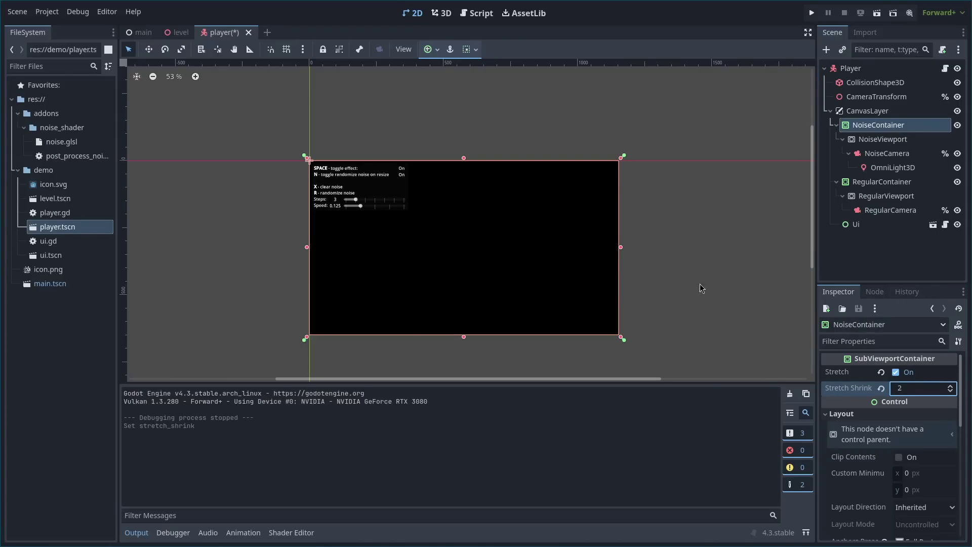
key("F5")
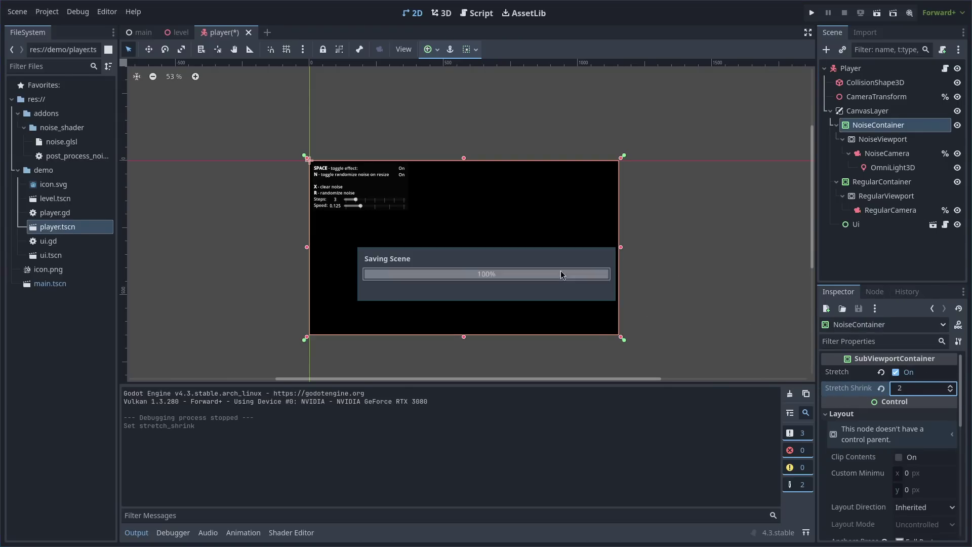